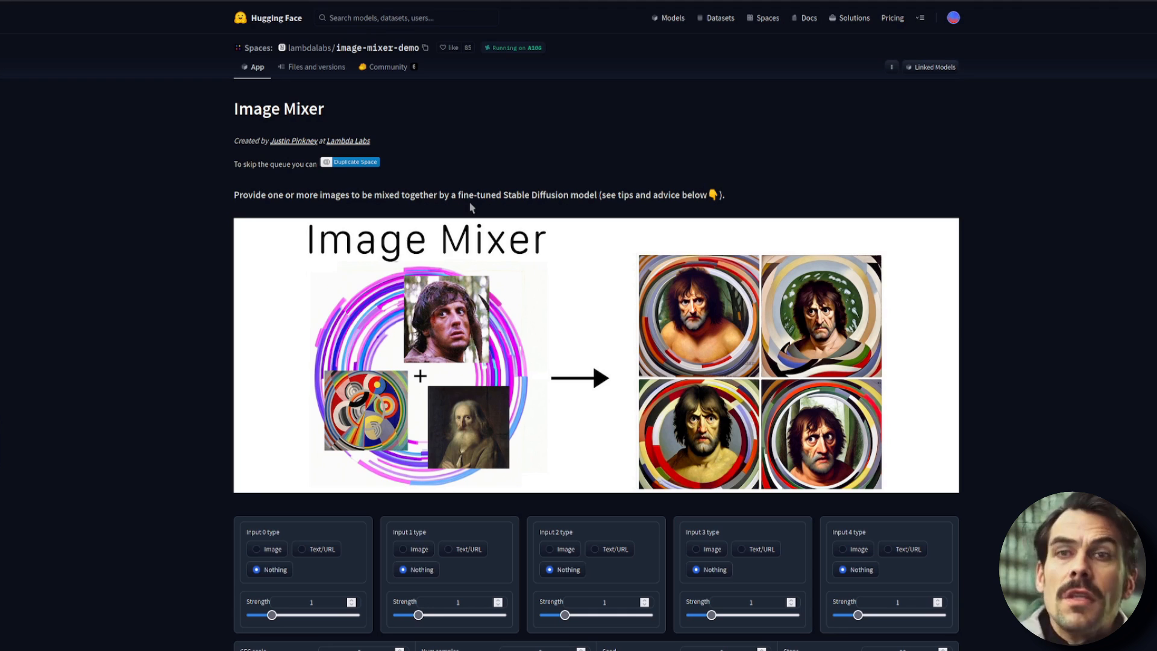
scroll(588, 272, down, 2)
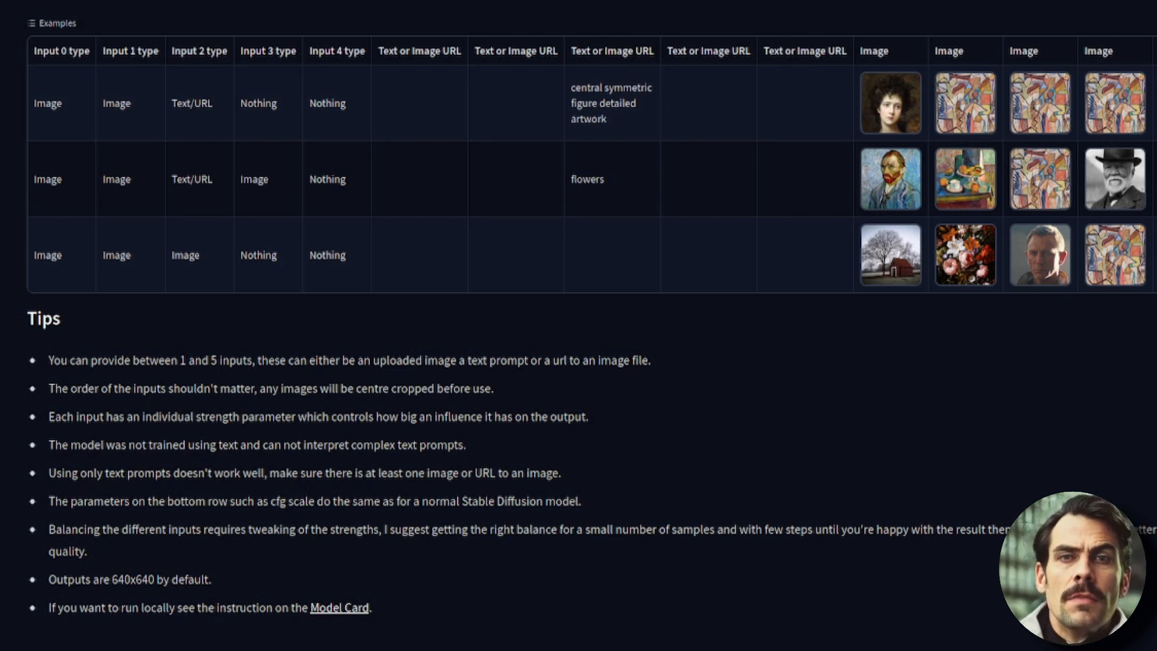
scroll(966, 478, up, 5)
scroll(663, 504, up, 5)
scroll(663, 504, up, 3)
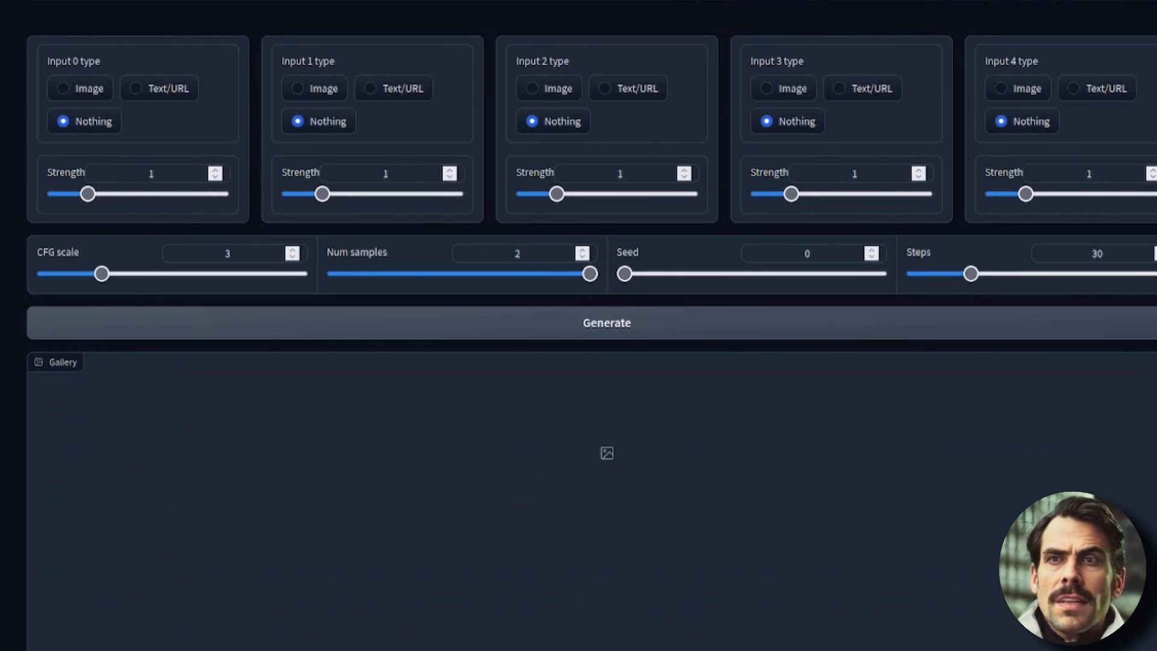
scroll(579, 361, down, 5)
scroll(578, 362, down, 5)
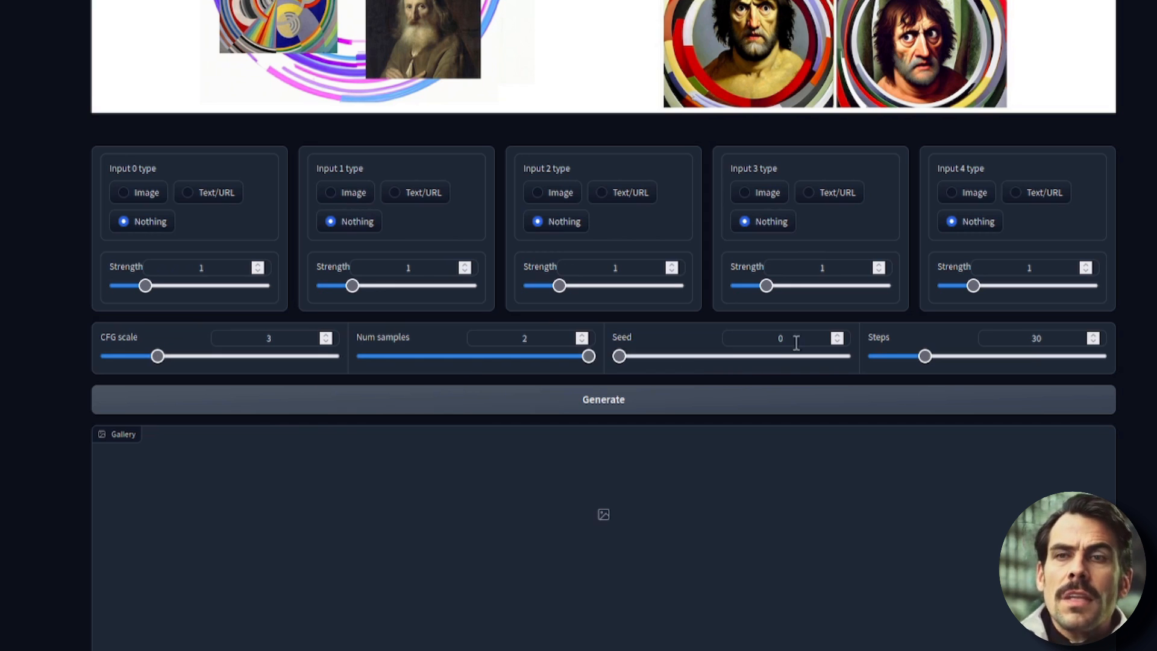
Try out the seed slider in the Image Mixer demo, leaving the seed at 0.
click(681, 357)
drag(680, 358, 615, 357)
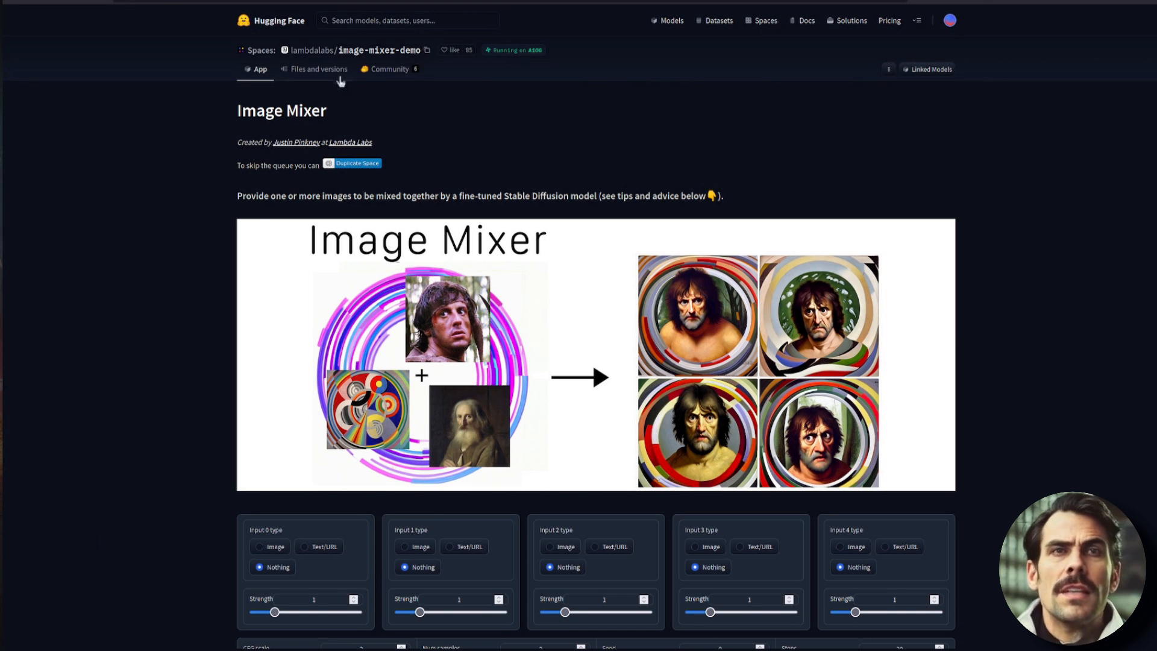
Show the Image Mixer Space's Files and versions listing.
click(318, 70)
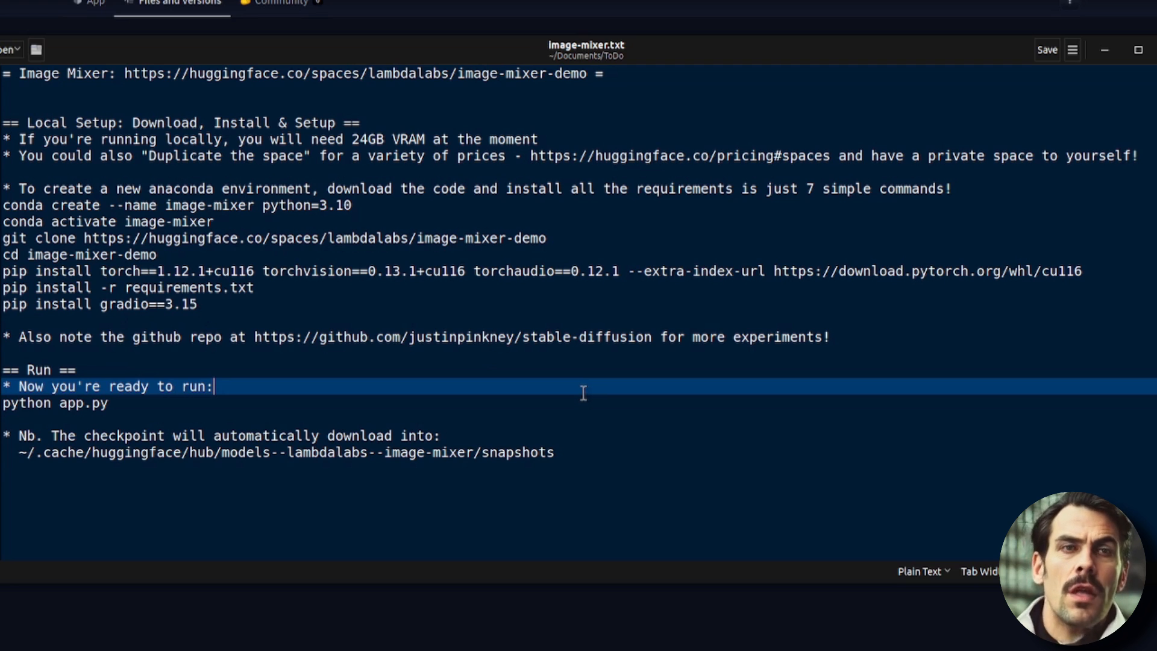
Copy 'conda activate image-mixer' from the notes and run it in the terminal.
drag(215, 222, 1, 222)
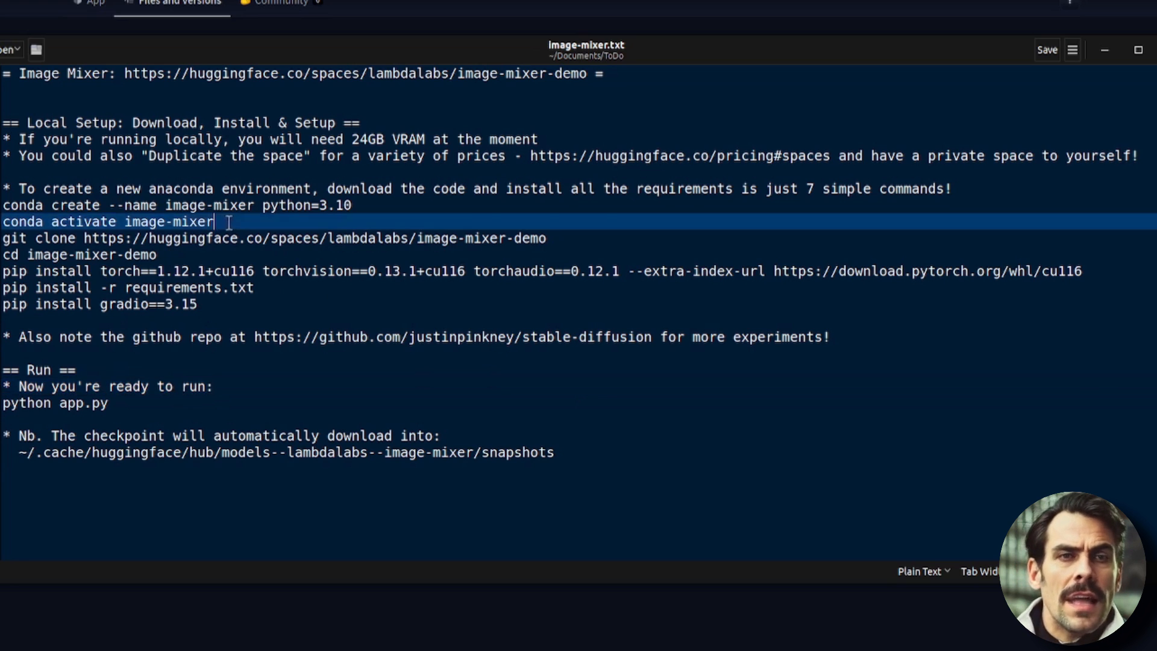
right_click(4, 221)
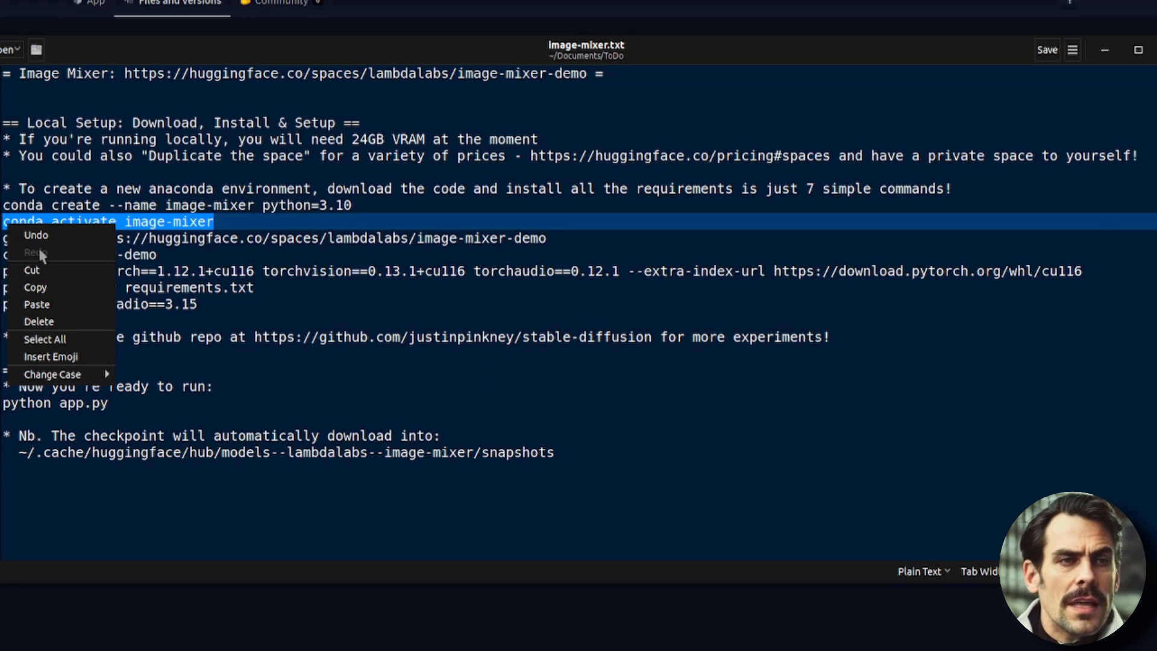
click(45, 286)
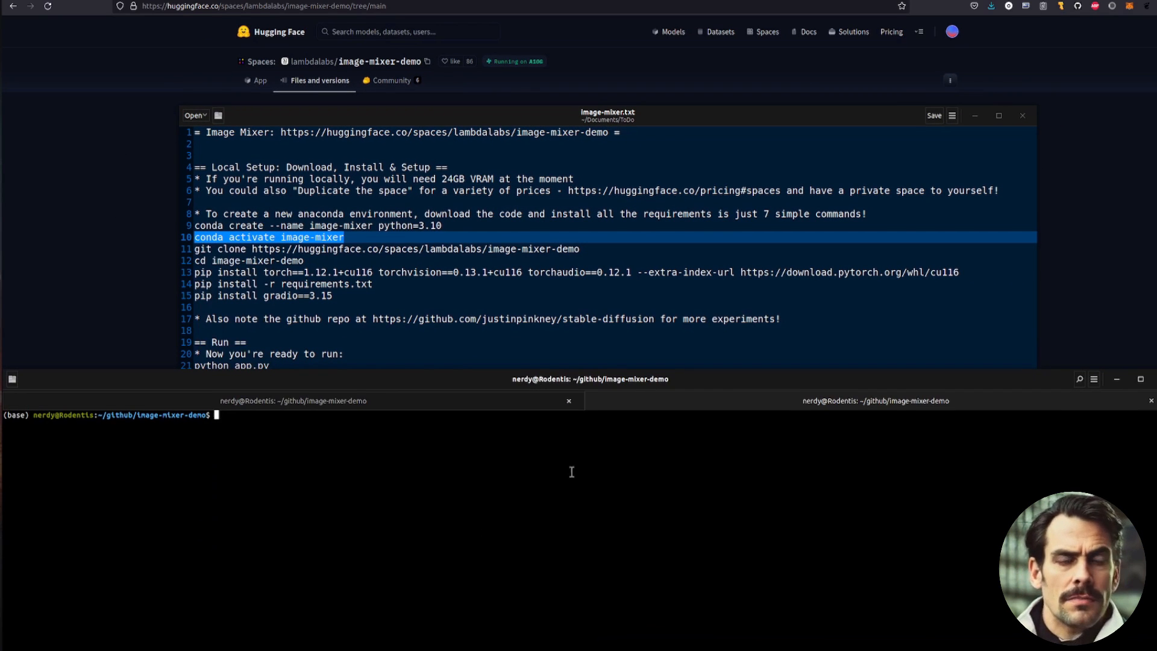
right_click(510, 443)
click(540, 470)
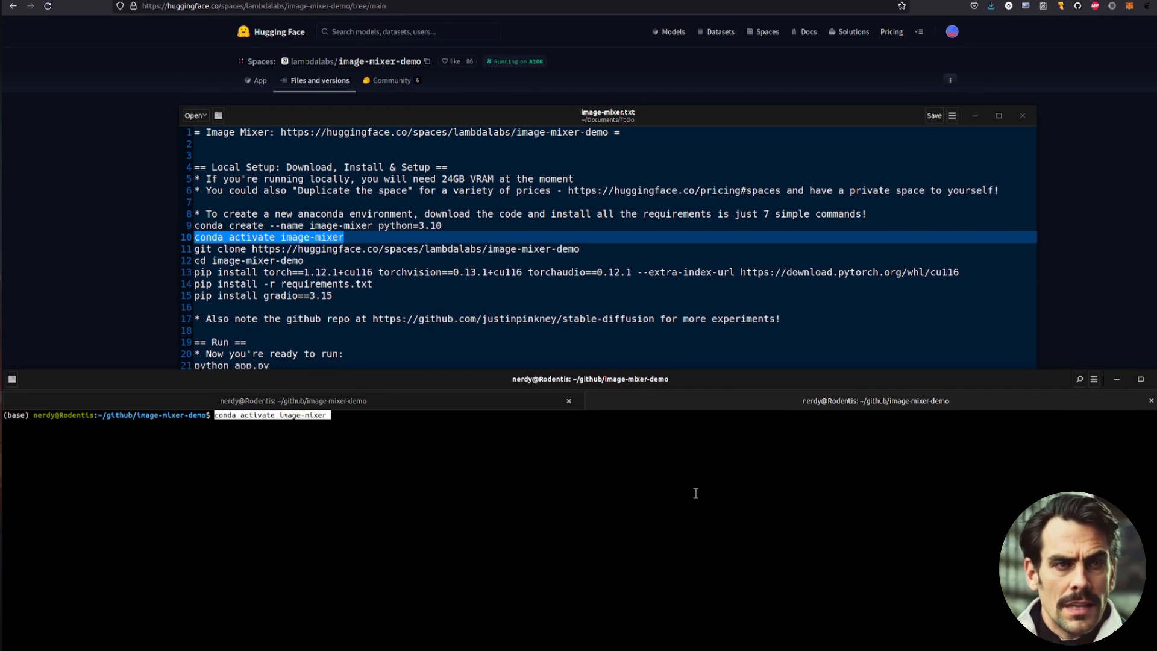
key(Return)
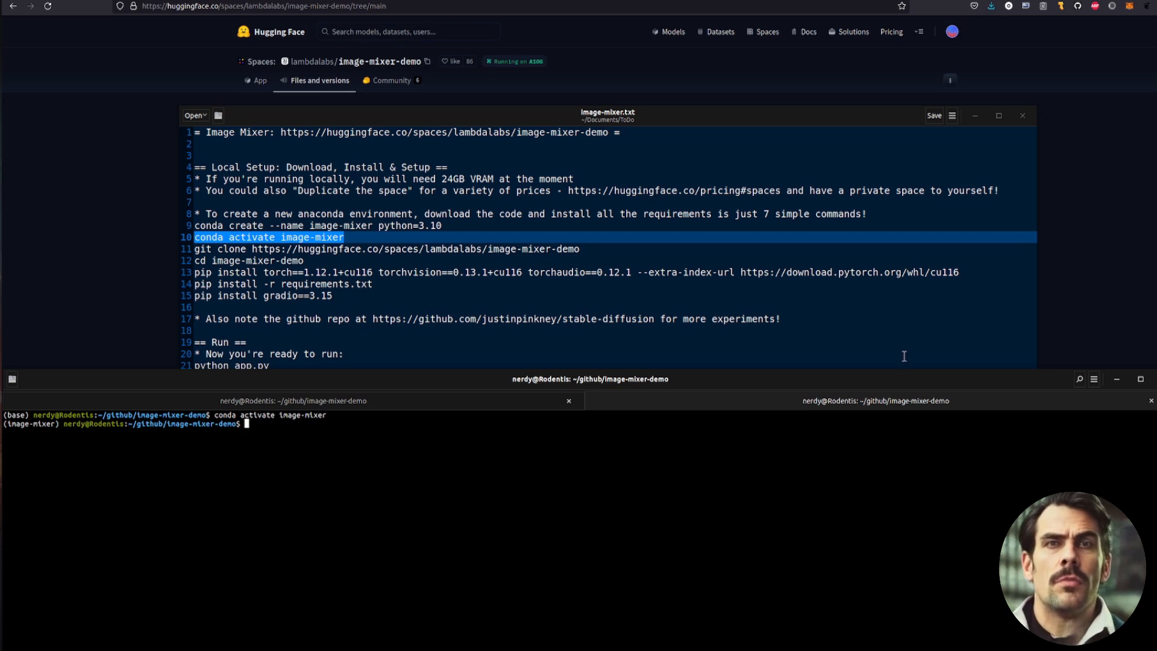
Run 'python app.py' from the notes so the app serves on local port 7860, ready to follow its URL.
click(368, 353)
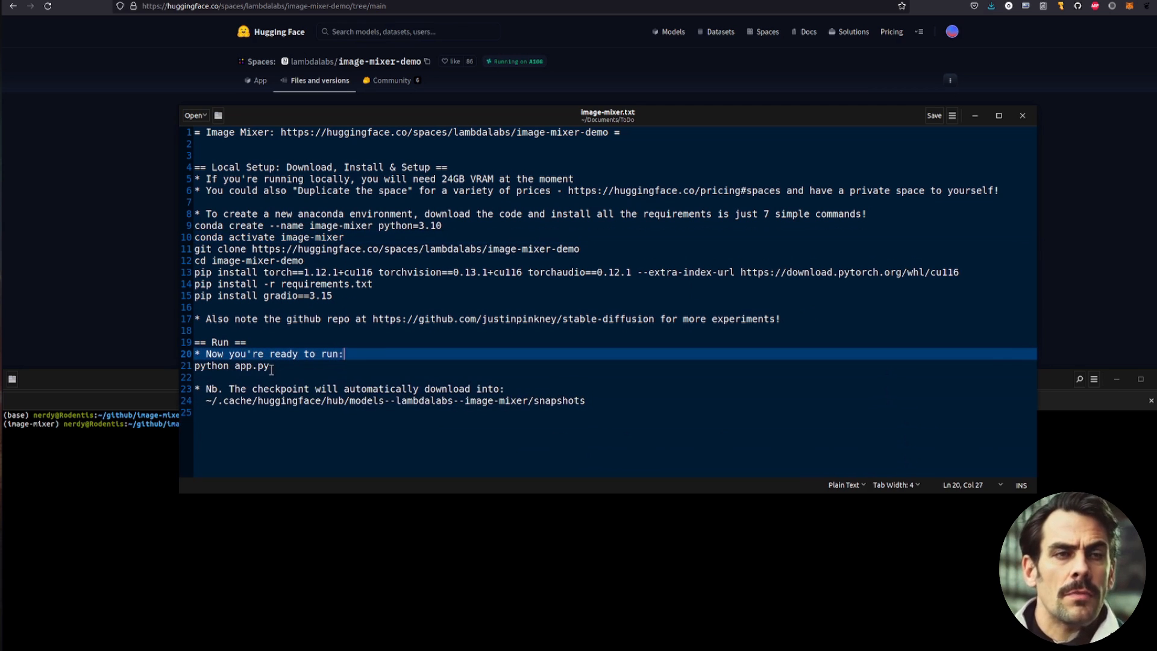
drag(271, 366, 191, 369)
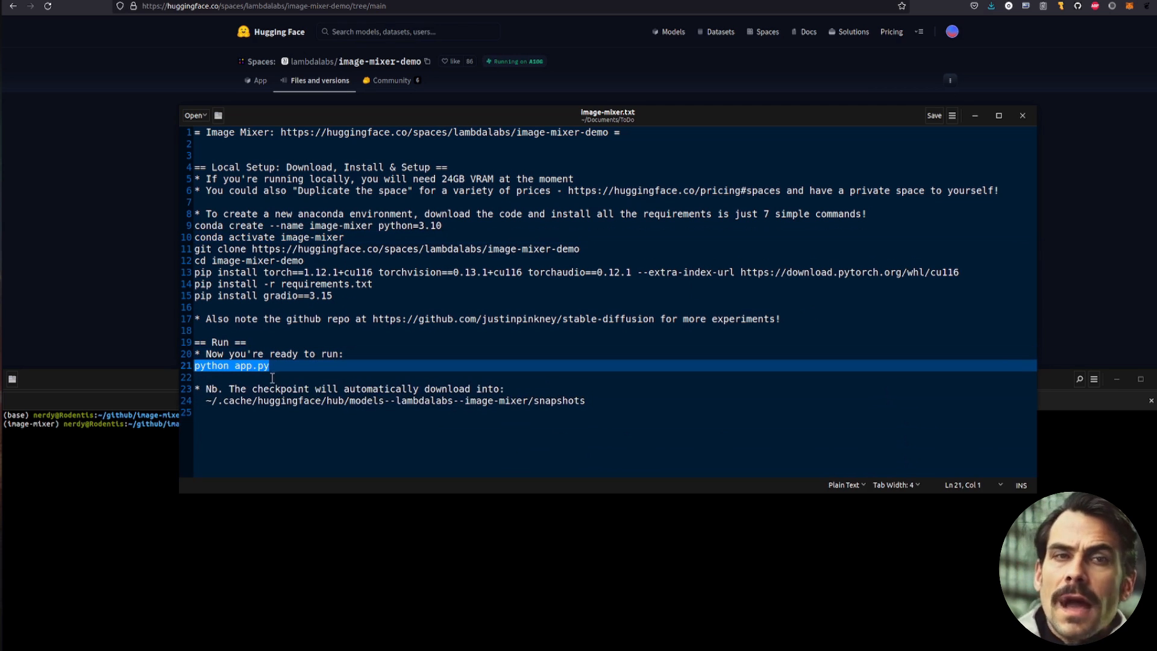
click(321, 376)
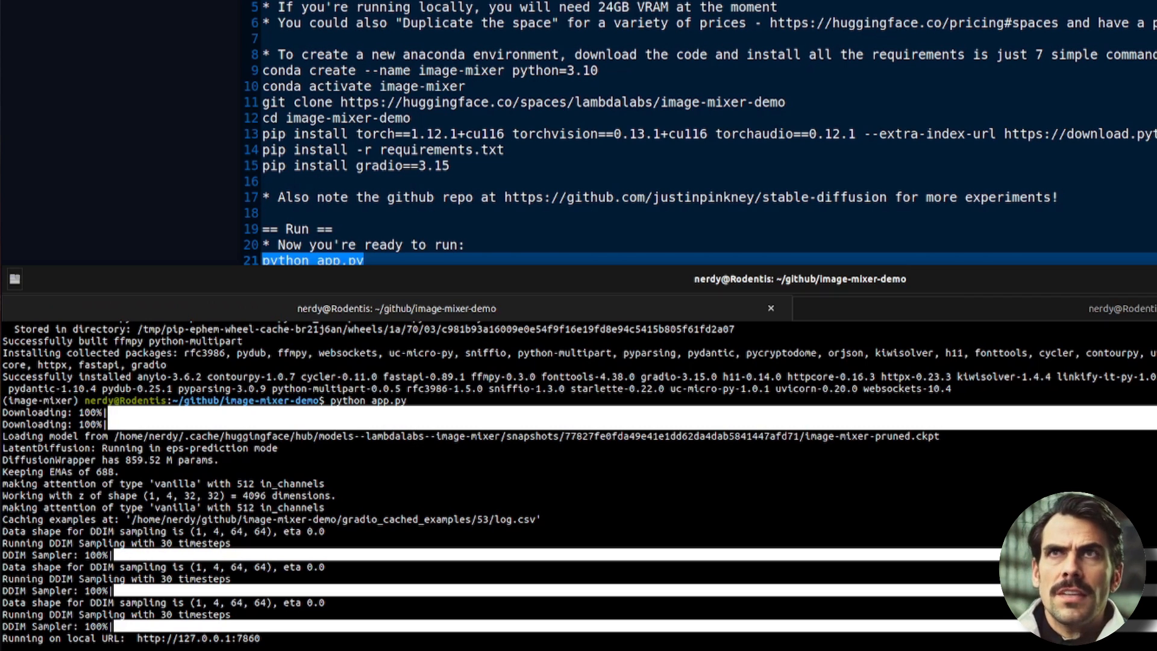
right_click(205, 642)
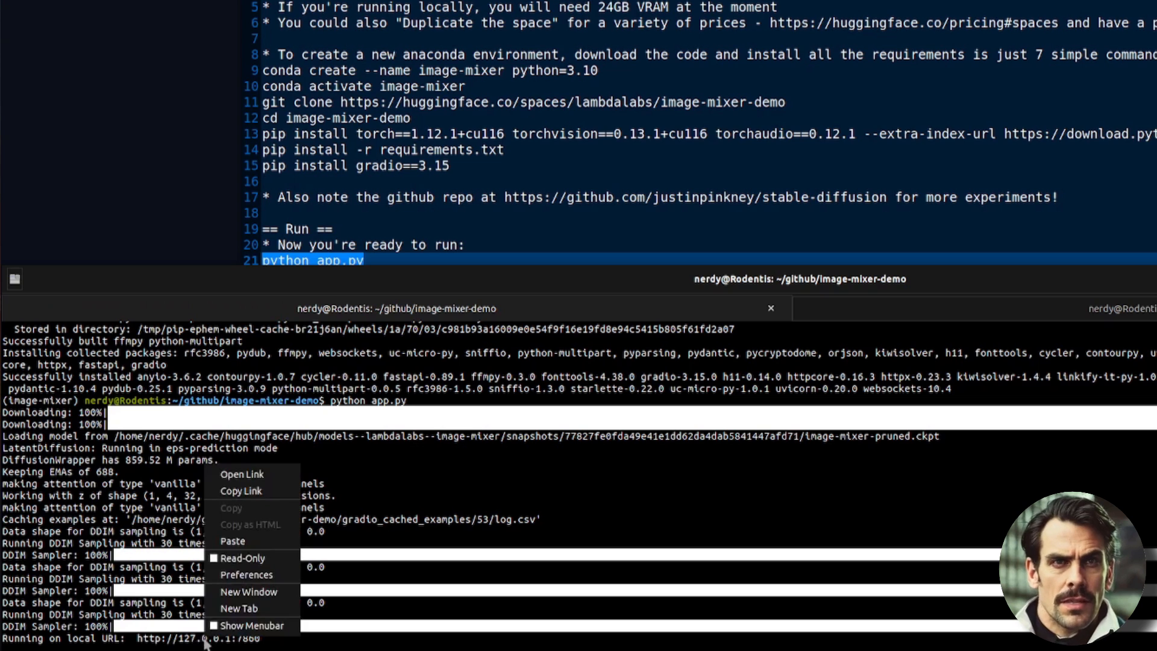